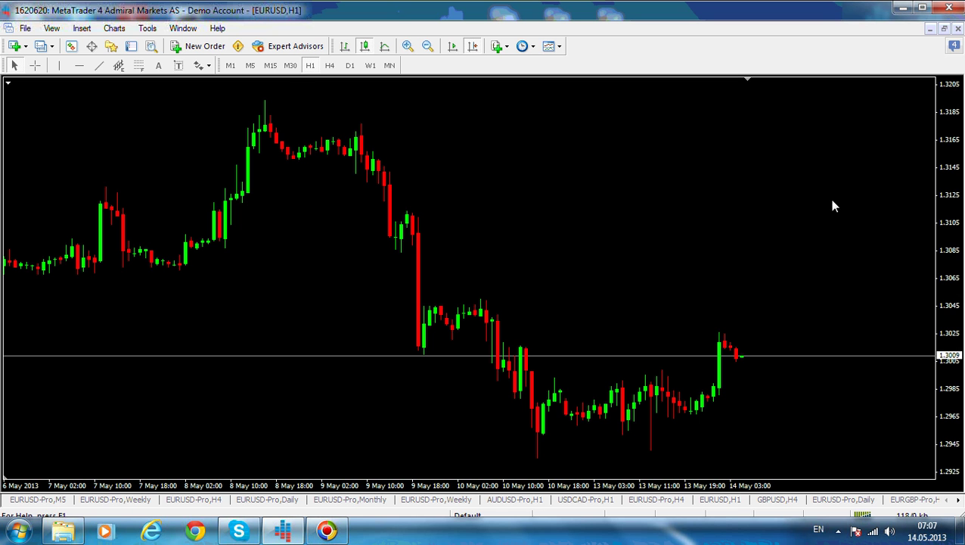
# - Add a Relative Strength Index indicator to the EURUSD H1 chart with period 14 applied to Close
pyautogui.click(80, 31)
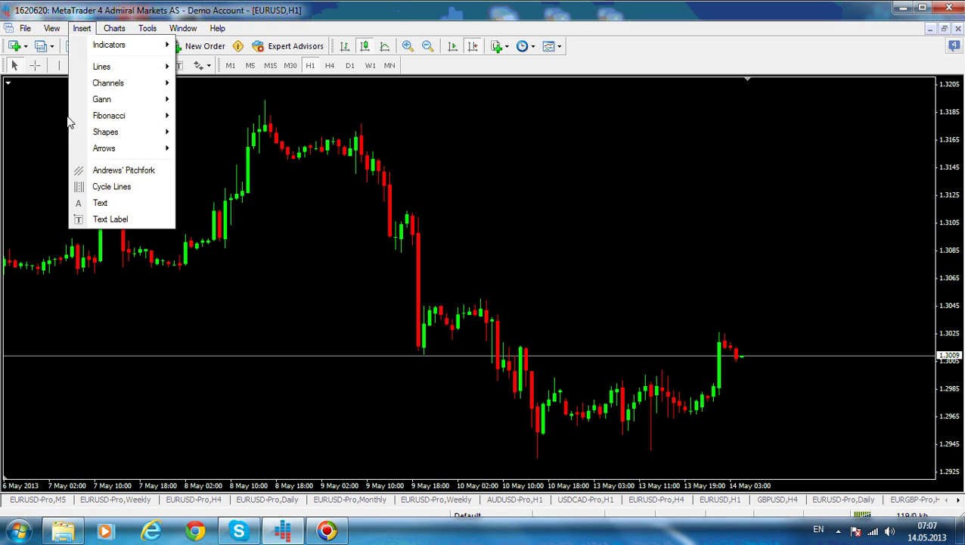
pyautogui.moveTo(113, 50)
pyautogui.moveTo(256, 171)
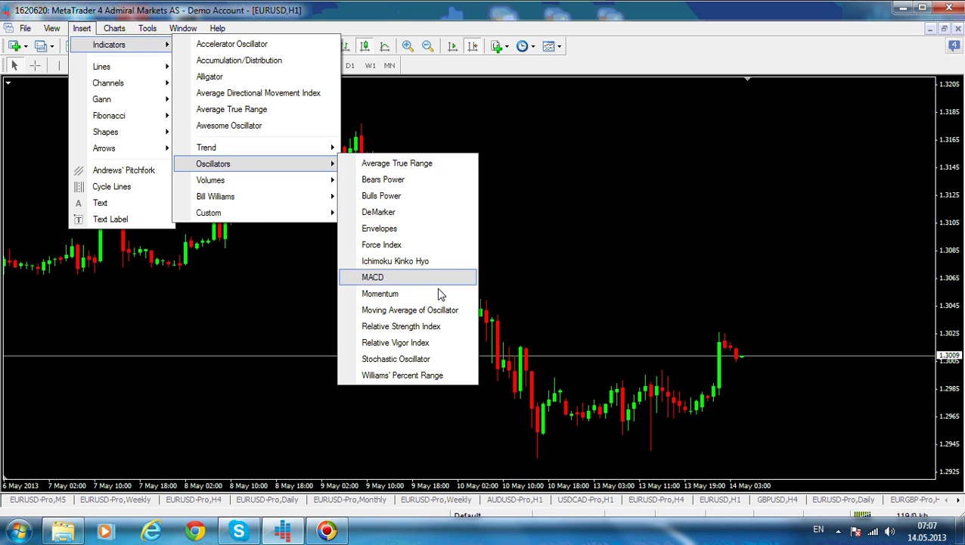
pyautogui.click(443, 333)
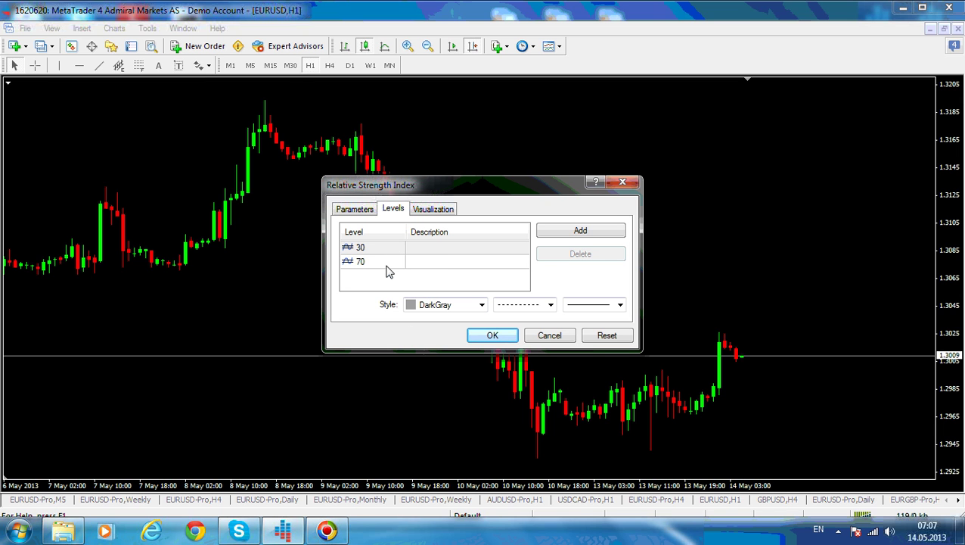
pyautogui.click(358, 213)
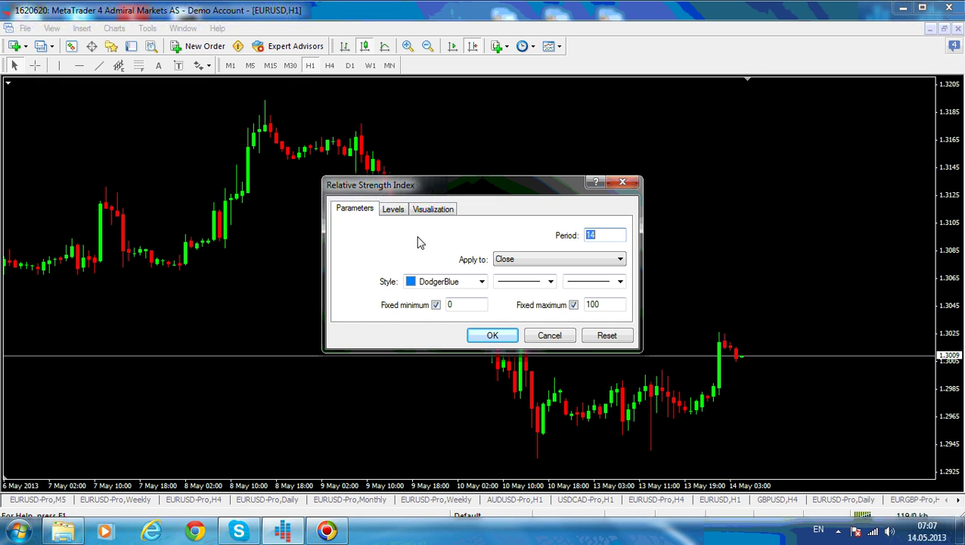
pyautogui.click(492, 335)
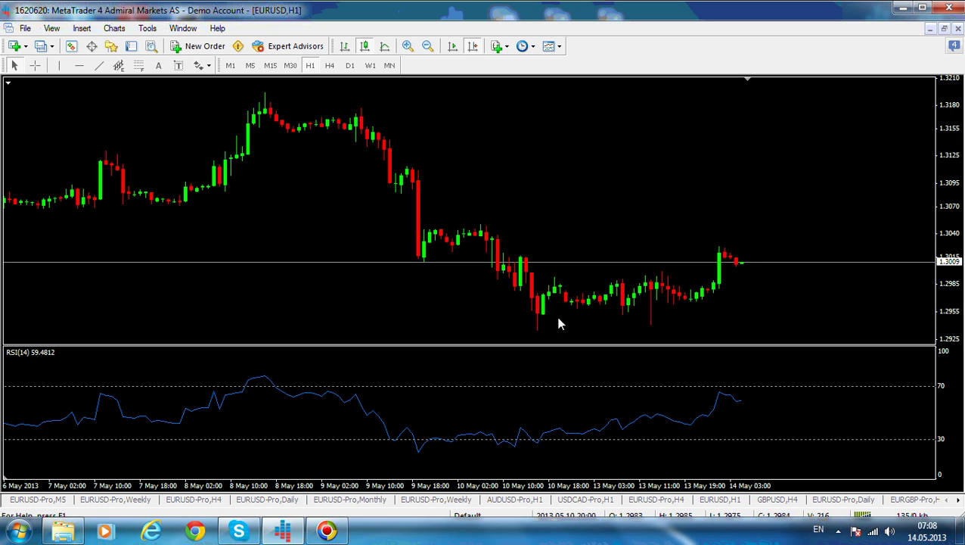
# - Mark the divergence between 2 and 3 May with one trendline under the RSI lows and another under the matching price lows
pyautogui.scroll(3, 528, 321)
pyautogui.scroll(-3, 522, 315)
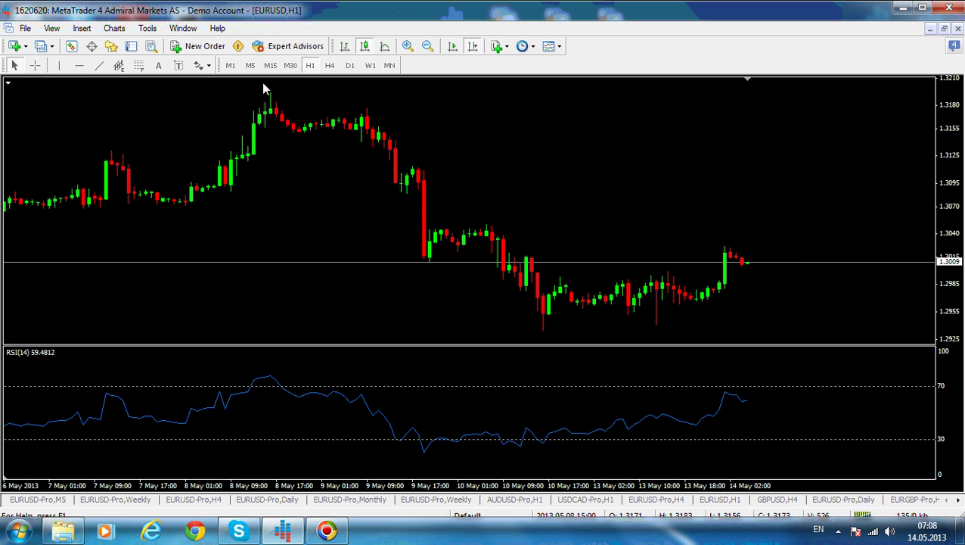
pyautogui.moveTo(318, 180); pyautogui.dragTo(407, 196)
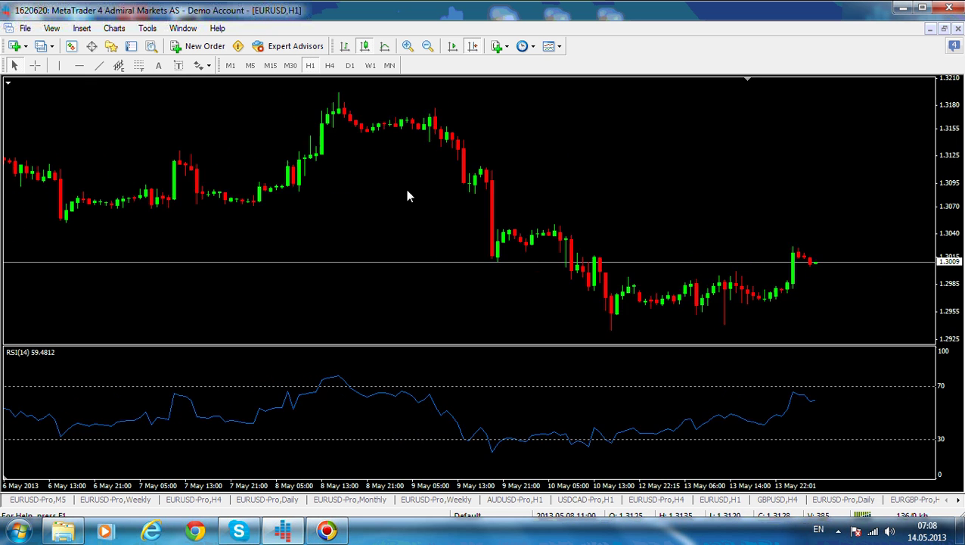
pyautogui.scroll(-5, 448, 193)
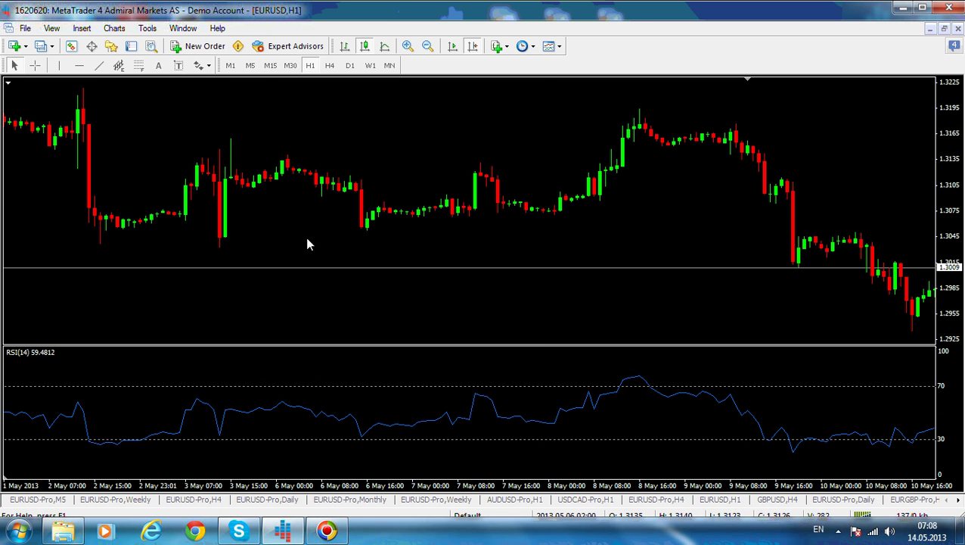
pyautogui.scroll(-4, 420, 237)
pyautogui.scroll(-1, 423, 241)
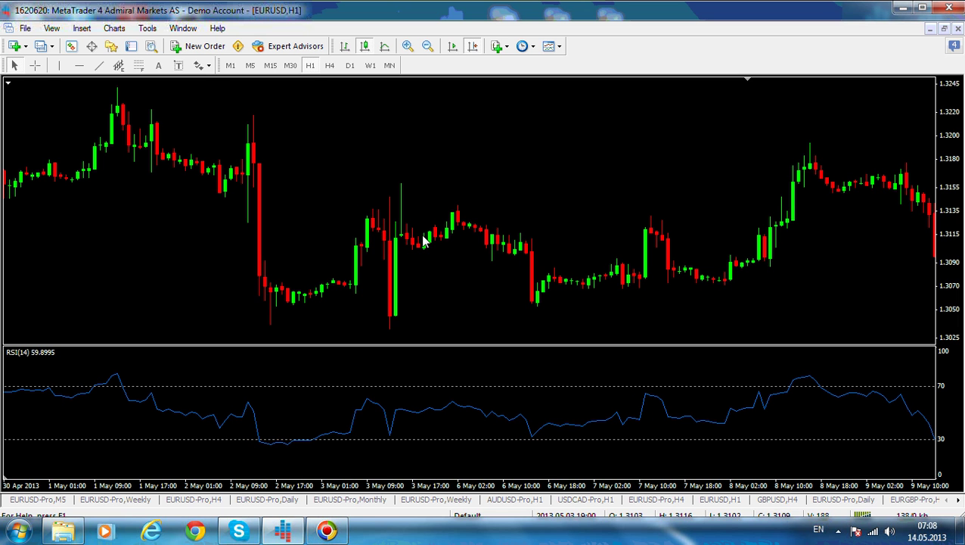
pyautogui.moveTo(271, 449)
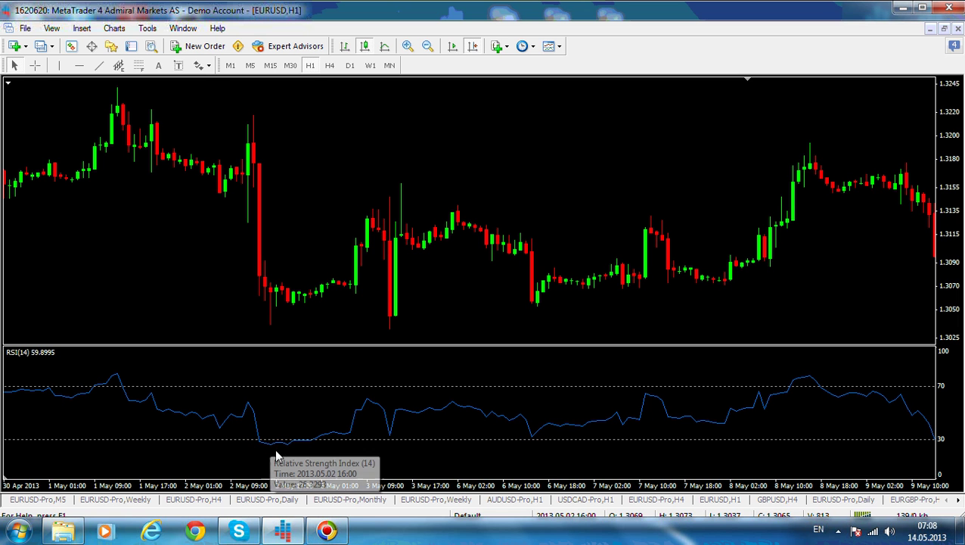
pyautogui.click(99, 65)
pyautogui.moveTo(273, 446); pyautogui.dragTo(405, 434)
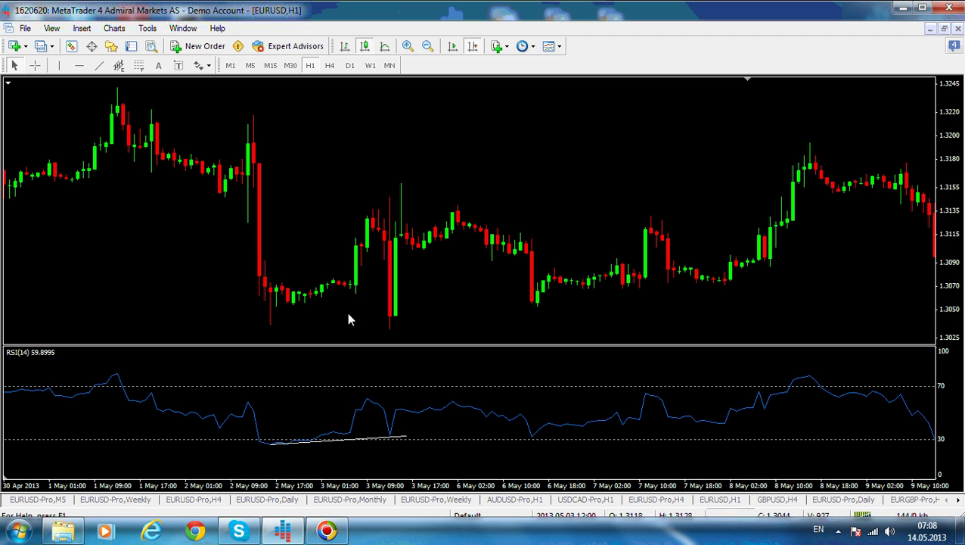
pyautogui.click(99, 65)
pyautogui.moveTo(269, 322); pyautogui.dragTo(411, 329)
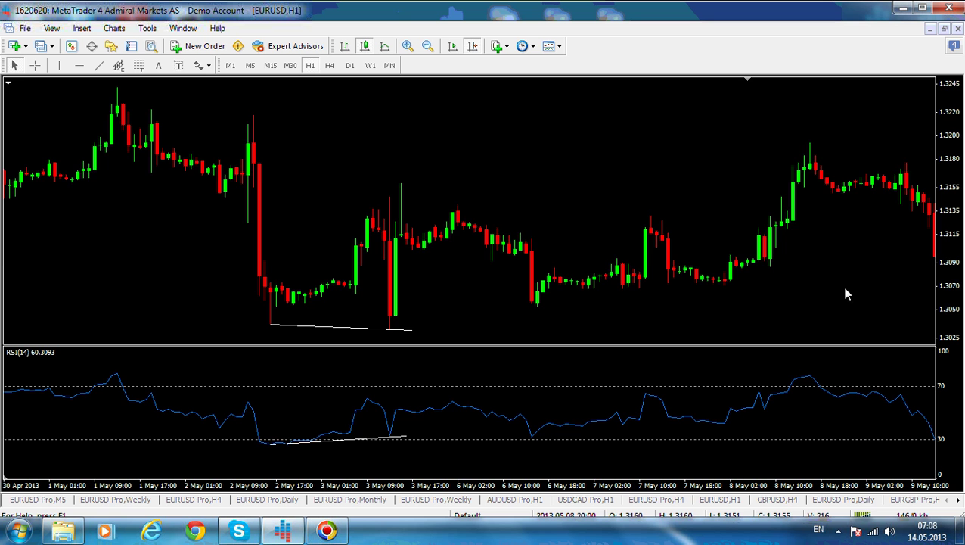
# - Delete both trendlines from the chart through its list of objects
pyautogui.moveTo(816, 289); pyautogui.dragTo(746, 271)
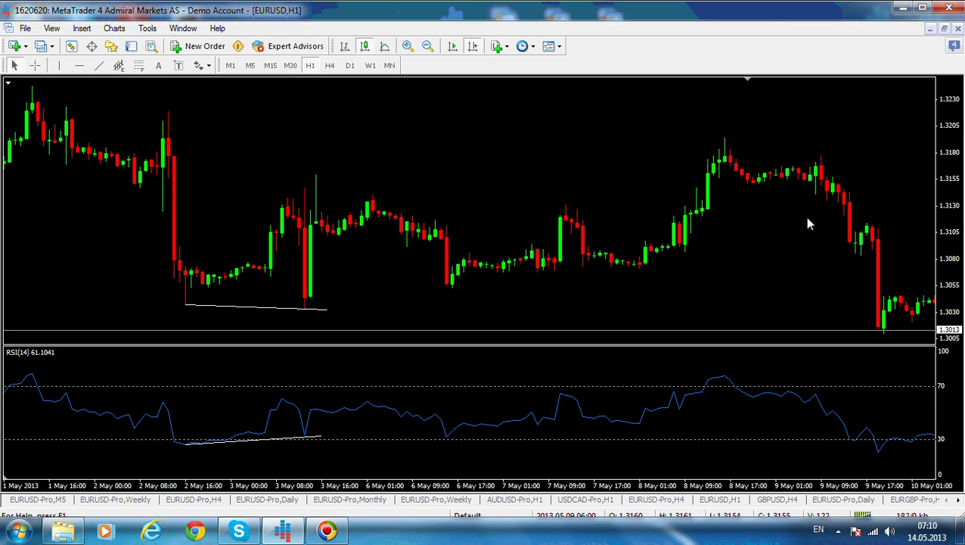
pyautogui.moveTo(808, 222); pyautogui.dragTo(783, 221)
pyautogui.rightClick(484, 168)
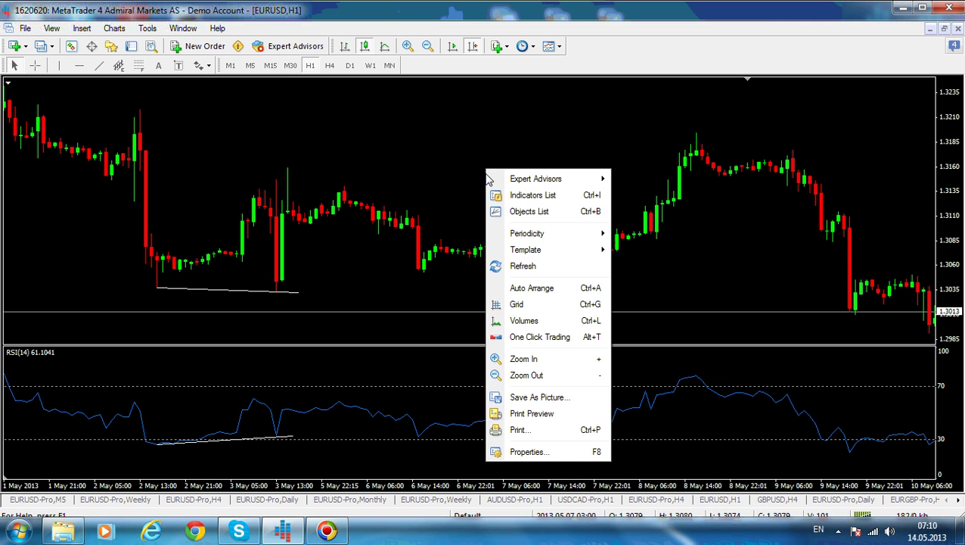
pyautogui.click(539, 211)
pyautogui.click(439, 186)
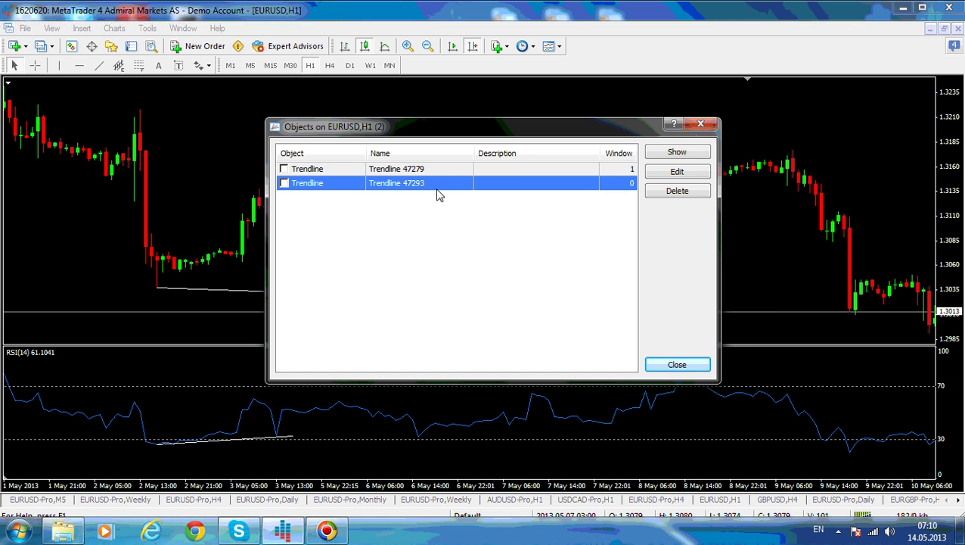
pyautogui.hotkey('shift', 'Up')
pyautogui.click(685, 193)
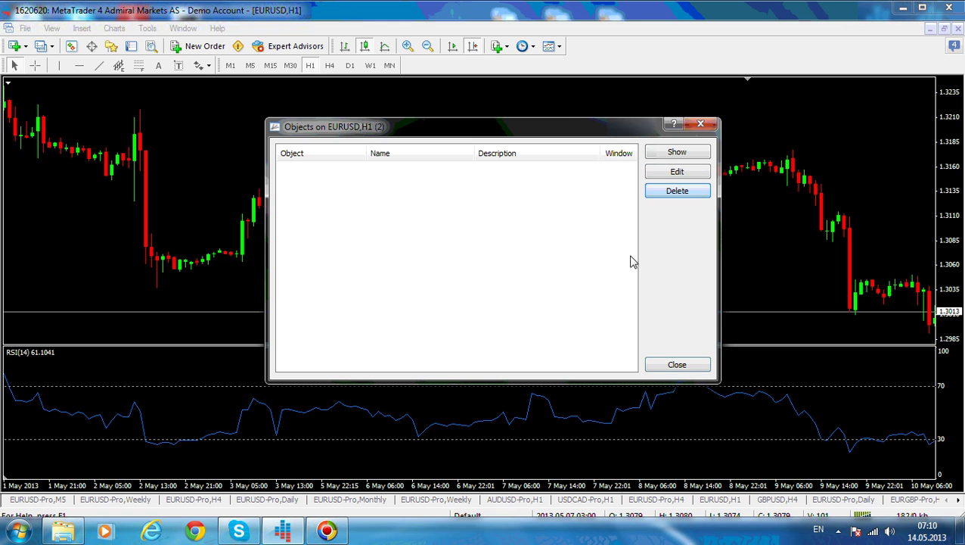
pyautogui.click(677, 364)
# - Open the Relative Strength Index settings from the chart's indicator list and add a level at 65
pyautogui.moveTo(877, 238); pyautogui.dragTo(644, 275)
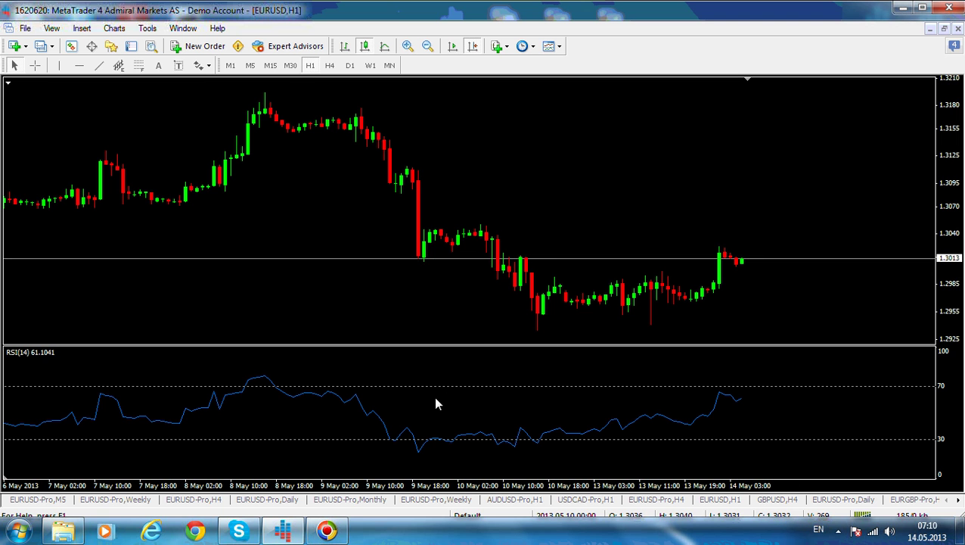
pyautogui.rightClick(319, 217)
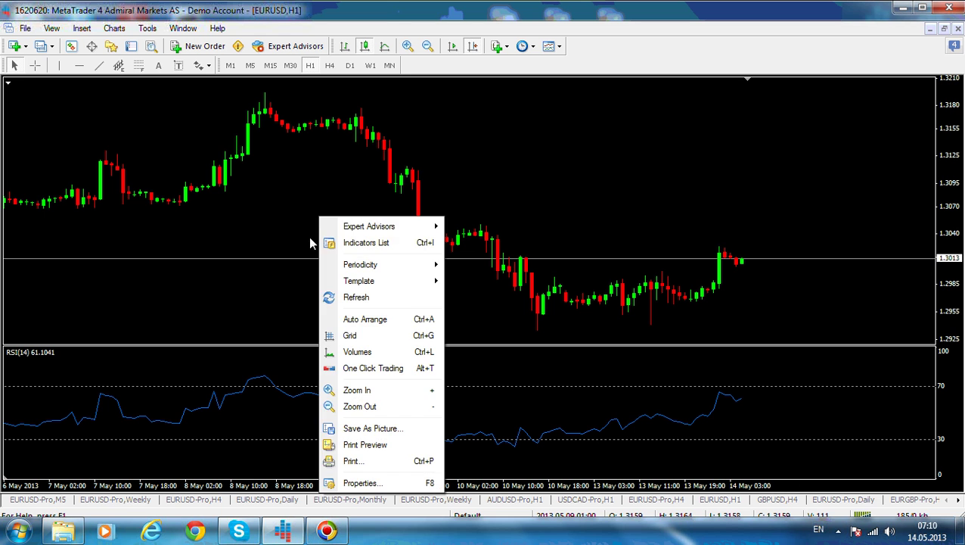
pyautogui.click(403, 250)
pyautogui.click(501, 129)
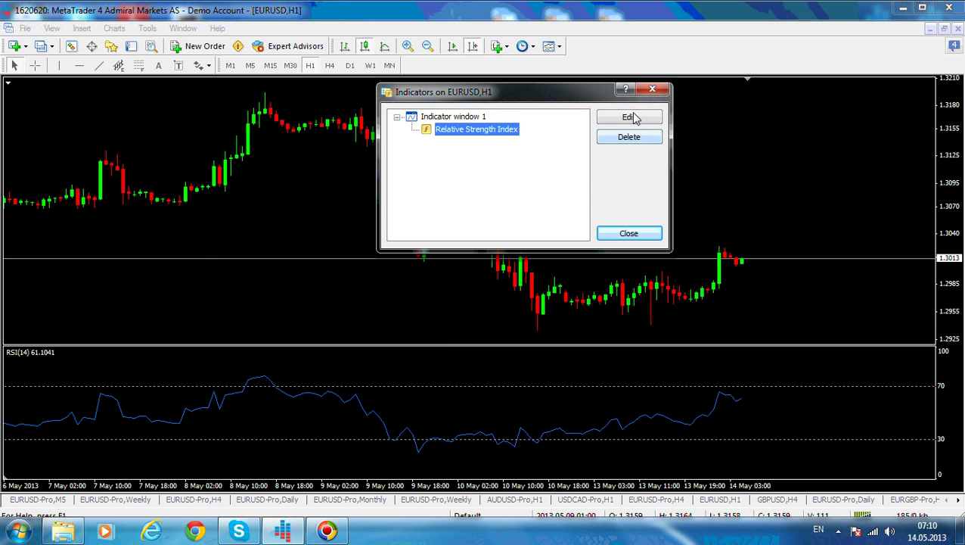
pyautogui.click(629, 117)
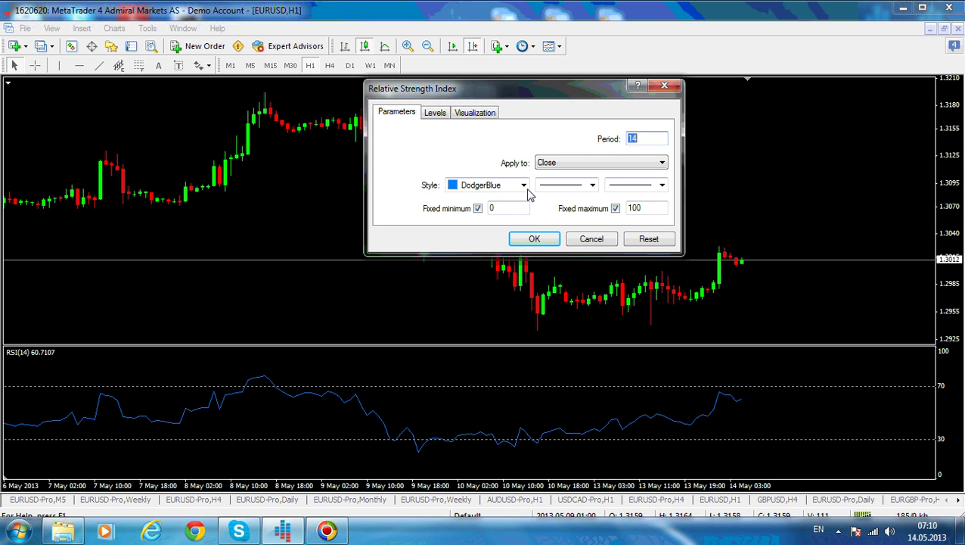
pyautogui.click(437, 115)
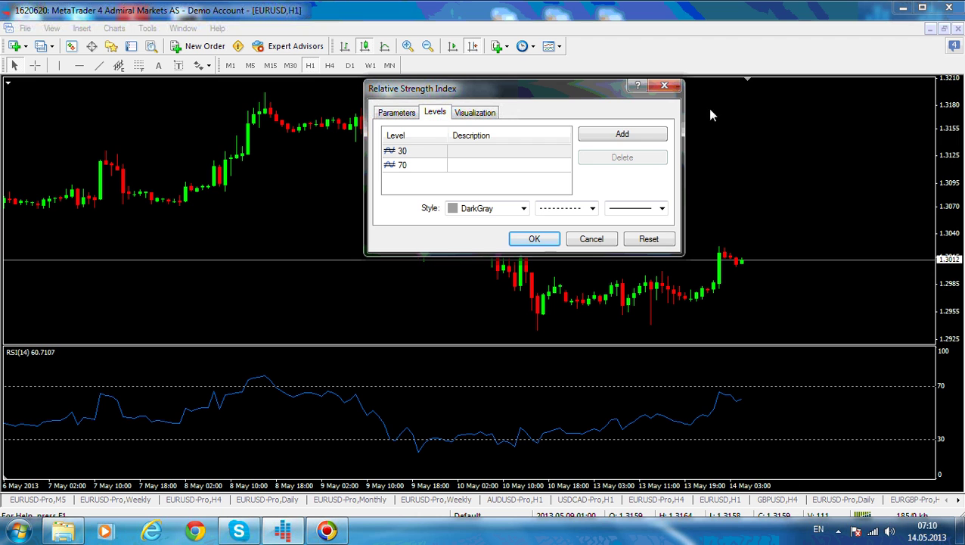
pyautogui.click(638, 137)
pyautogui.write('65')
# - Add another RSI level at 40 and apply the indicator settings to the chart
pyautogui.click(617, 135)
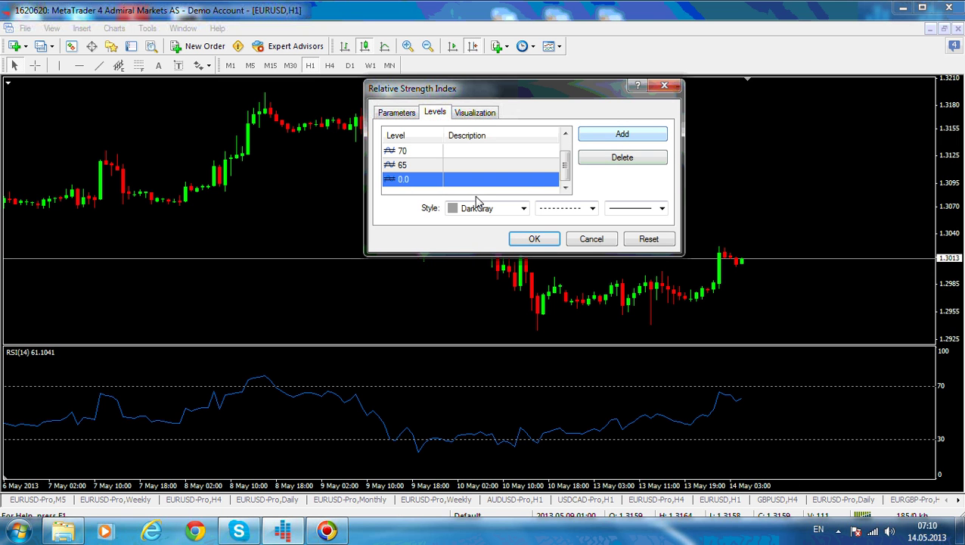
pyautogui.click(427, 184)
pyautogui.write('40')
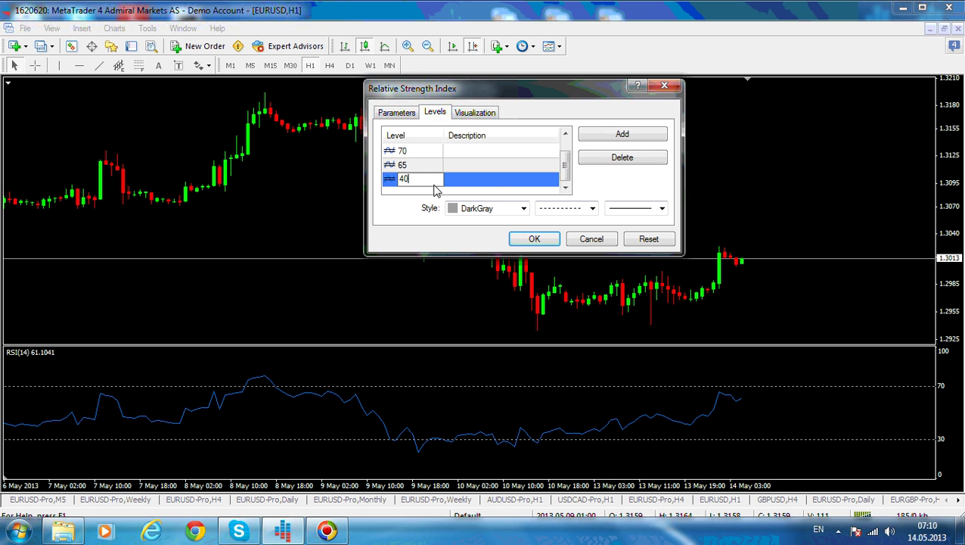
pyautogui.click(627, 139)
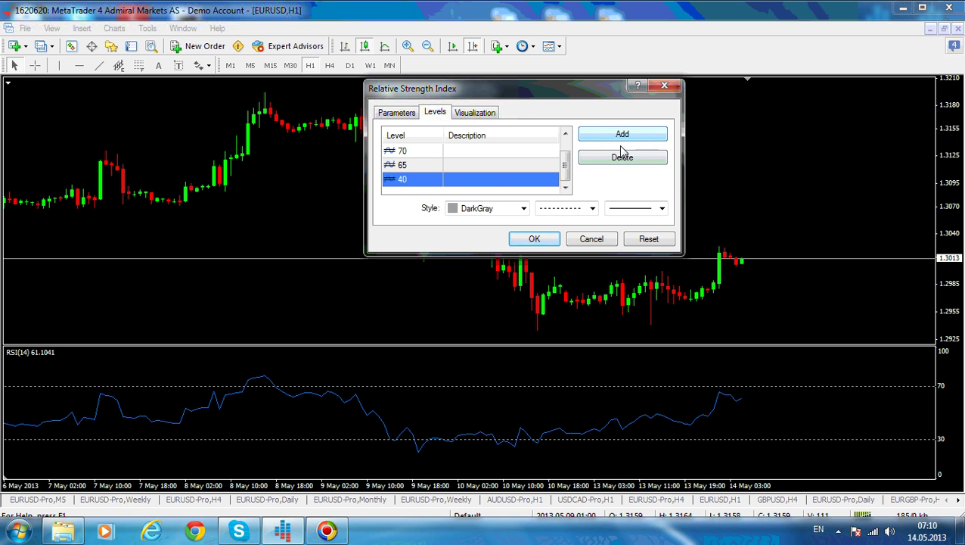
pyautogui.click(543, 239)
pyautogui.click(628, 234)
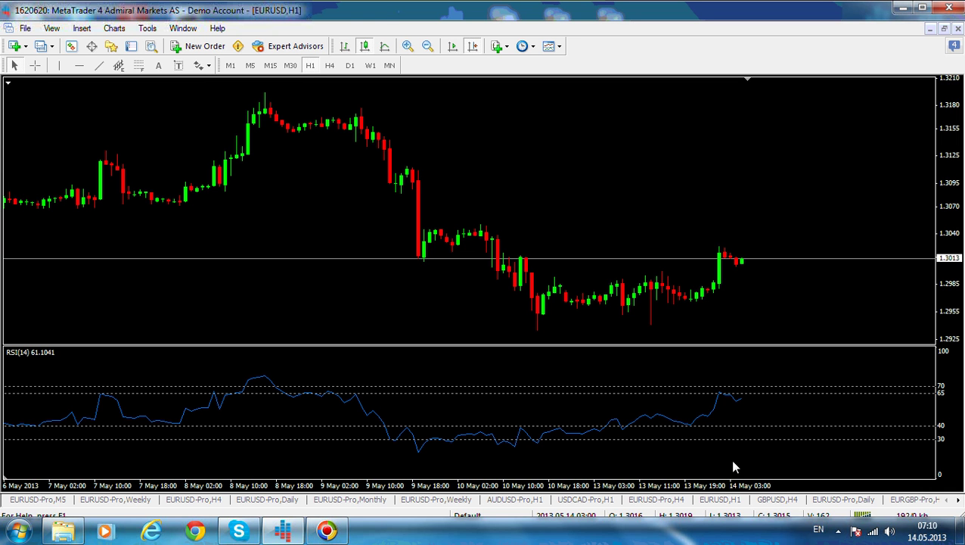
# - Delete the 30 level from the Relative Strength Index and apply the change
pyautogui.rightClick(445, 170)
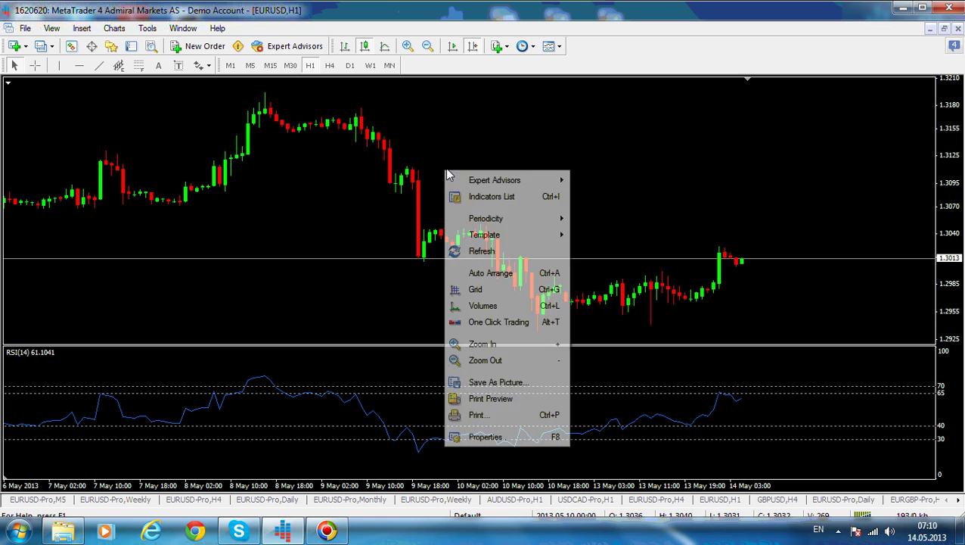
pyautogui.click(491, 197)
pyautogui.click(478, 129)
pyautogui.click(616, 118)
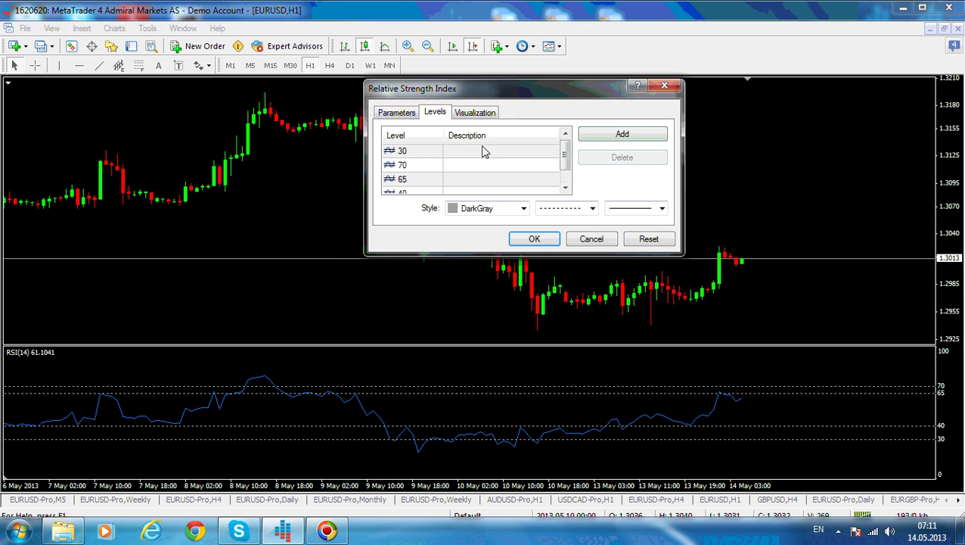
pyautogui.click(429, 152)
pyautogui.click(624, 157)
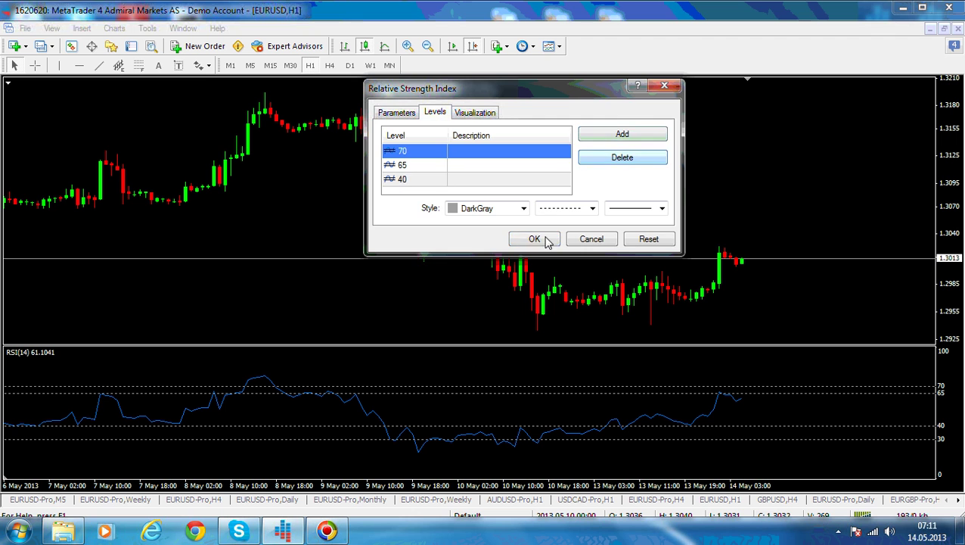
pyautogui.click(534, 239)
pyautogui.click(622, 238)
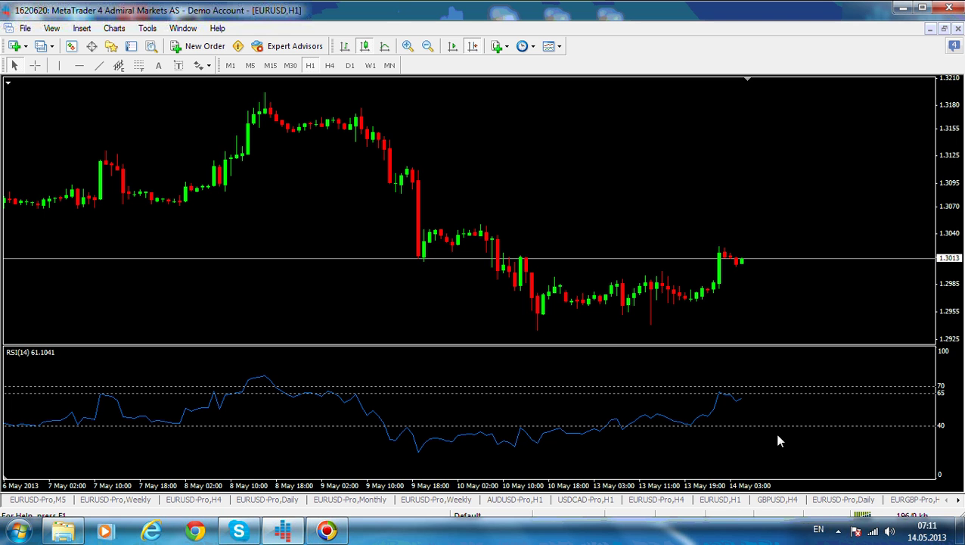
# - Remove the 70 level from the Relative Strength Index settings and apply the change
pyautogui.rightClick(478, 157)
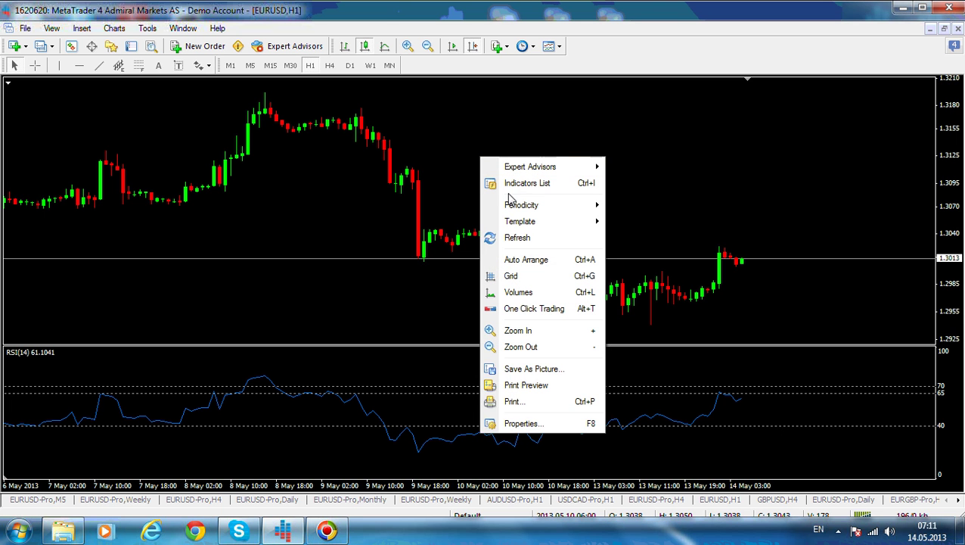
pyautogui.click(507, 188)
pyautogui.click(463, 129)
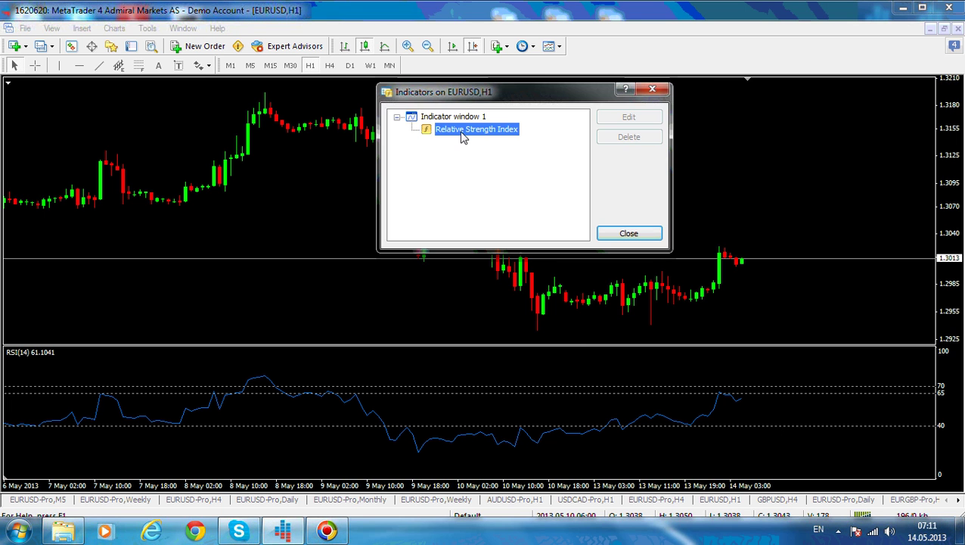
pyautogui.click(613, 118)
pyautogui.click(435, 152)
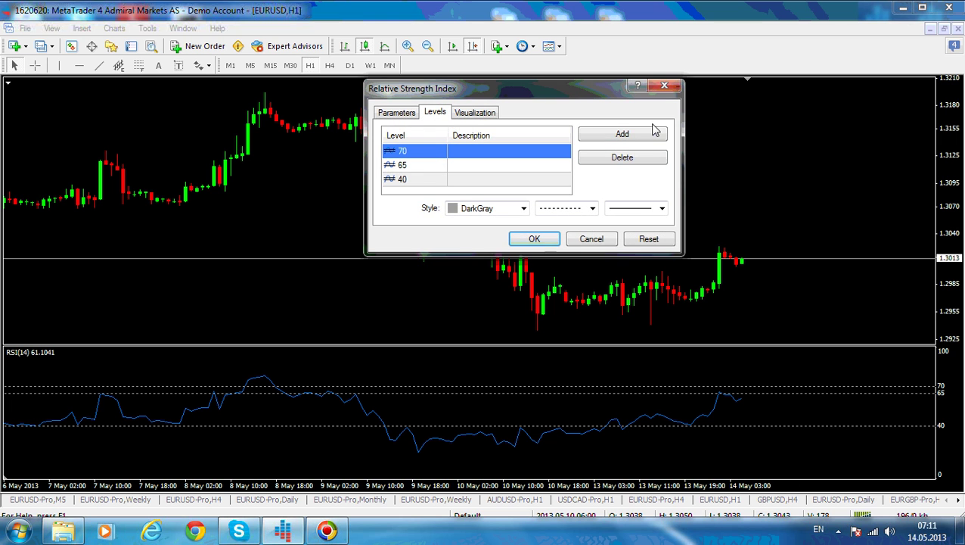
pyautogui.click(622, 158)
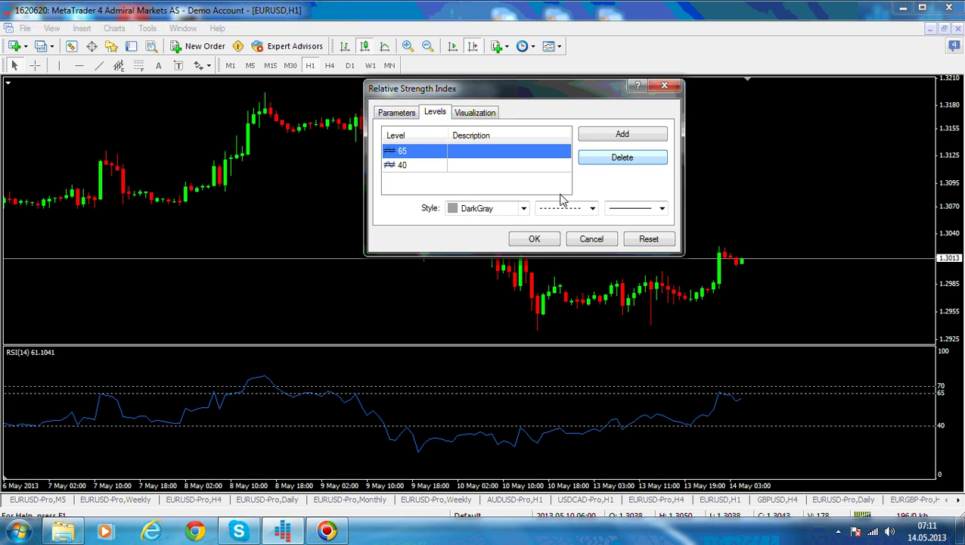
pyautogui.click(537, 240)
pyautogui.click(615, 233)
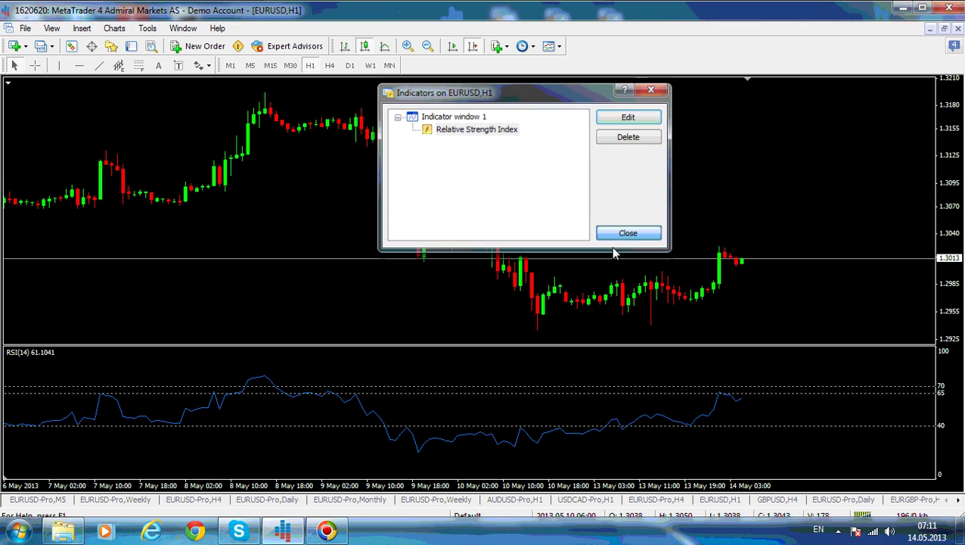
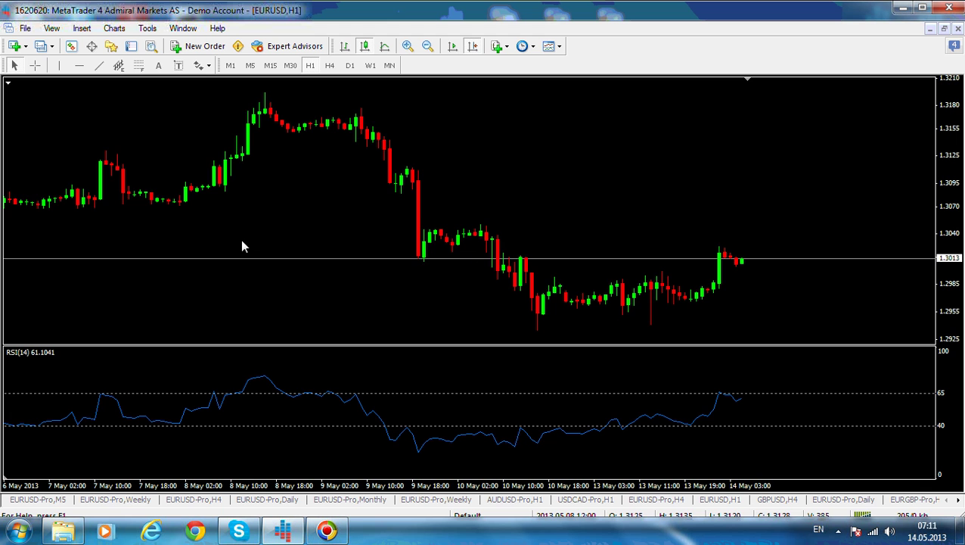
# - Add the text "bear market range" to the RSI window and place it just after the latest RSI values, below the 65 level
pyautogui.scroll(3, 240, 243)
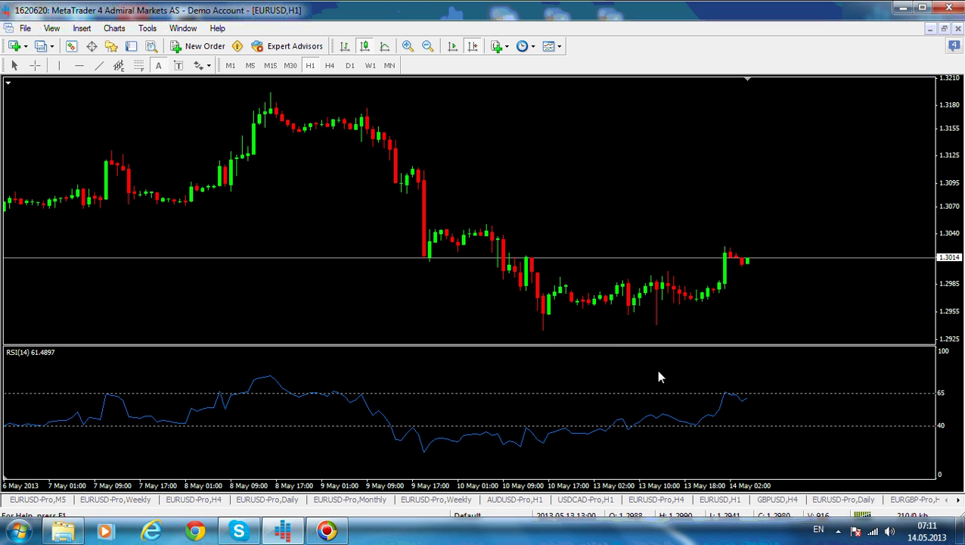
pyautogui.click(623, 385)
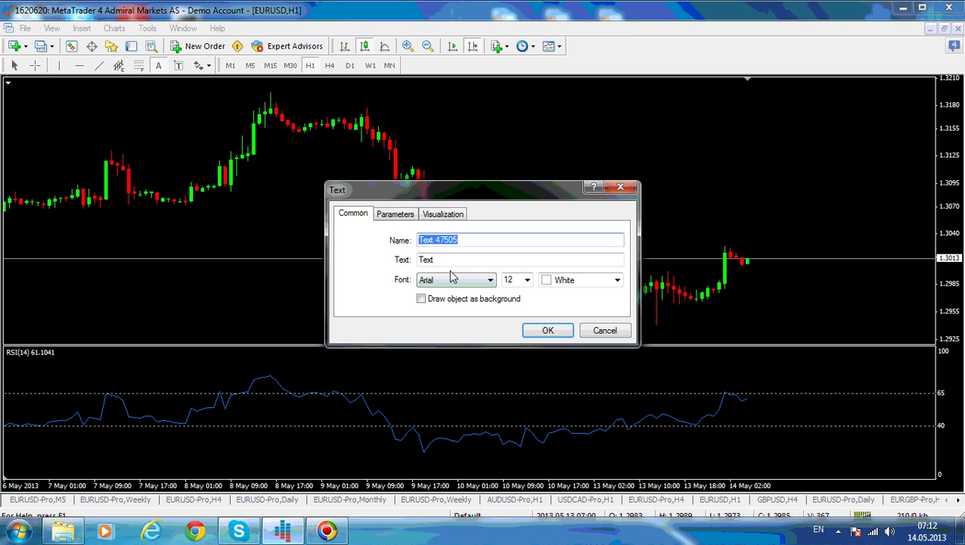
pyautogui.press('Tab')
pyautogui.write('bear market ')
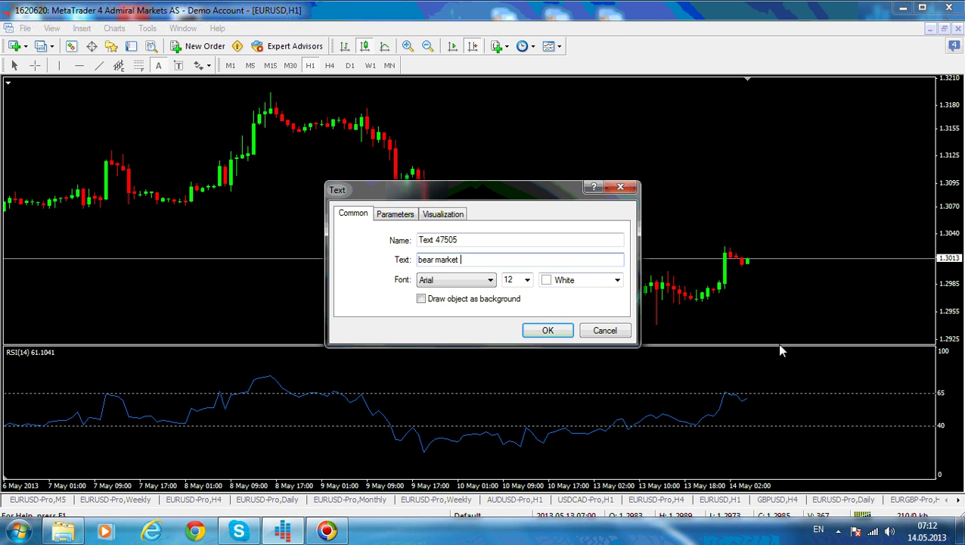
pyautogui.write('range')
pyautogui.click(547, 329)
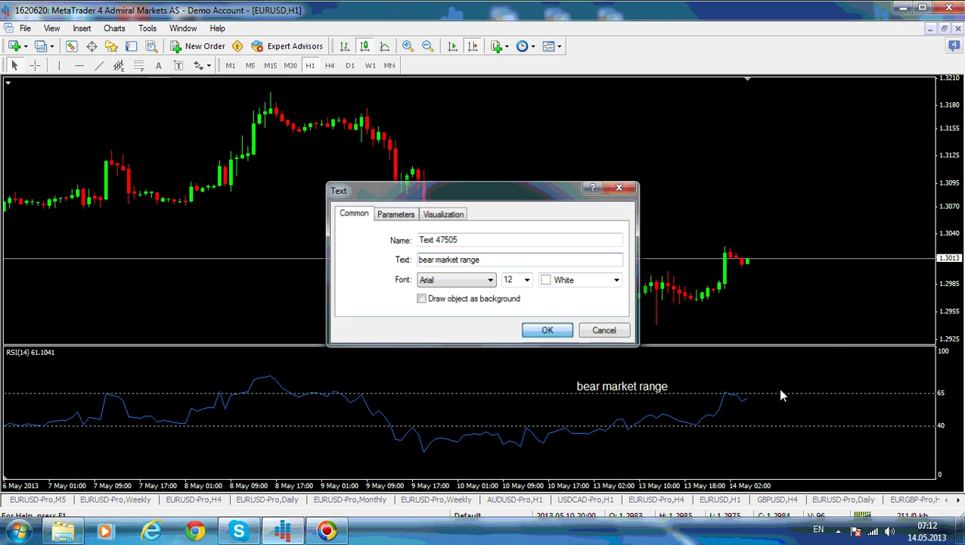
pyautogui.doubleClick(632, 387)
pyautogui.moveTo(633, 387); pyautogui.dragTo(798, 397)
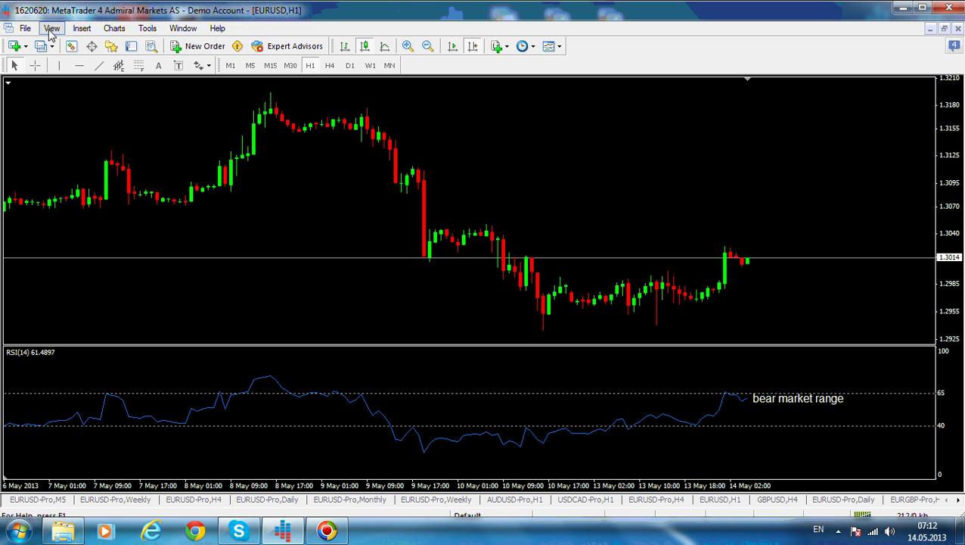
# - Draw a rectangle in the RSI window from the latest RSI peak at the 65 level into the empty future area, extending below the 40 level
pyautogui.click(80, 29)
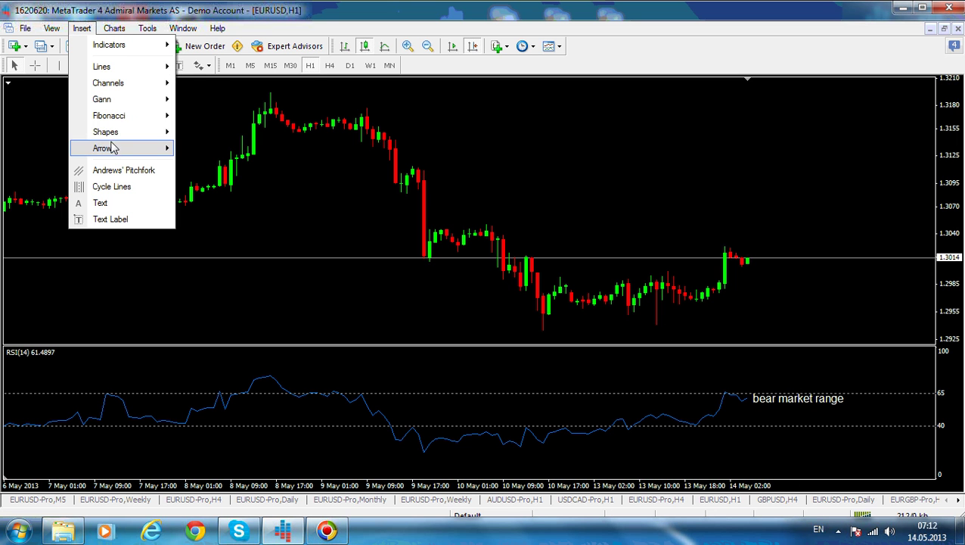
pyautogui.moveTo(130, 133)
pyautogui.click(219, 133)
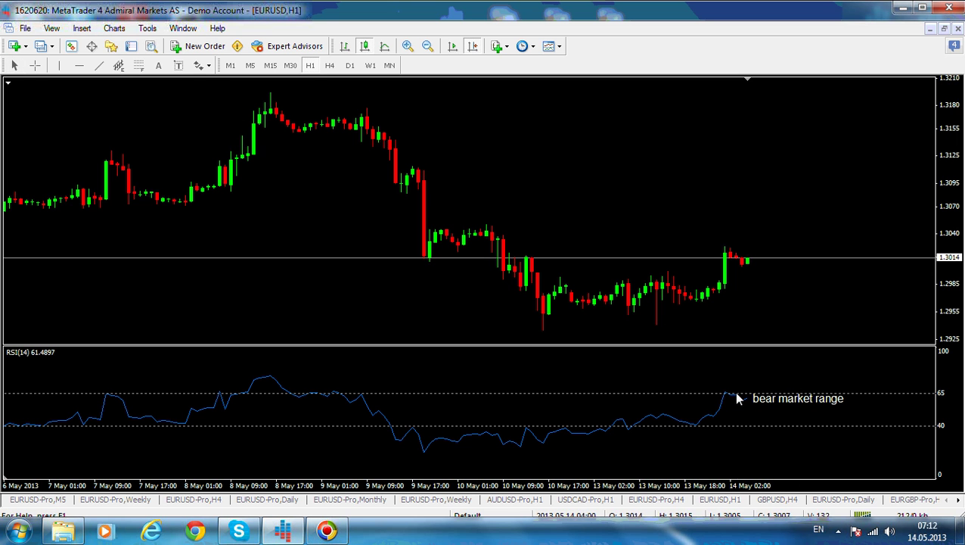
pyautogui.moveTo(725, 394); pyautogui.dragTo(912, 452)
# - Move the "bear market range" text inside the new rectangle, between the 65 and 40 levels, and deselect it
pyautogui.doubleClick(798, 398)
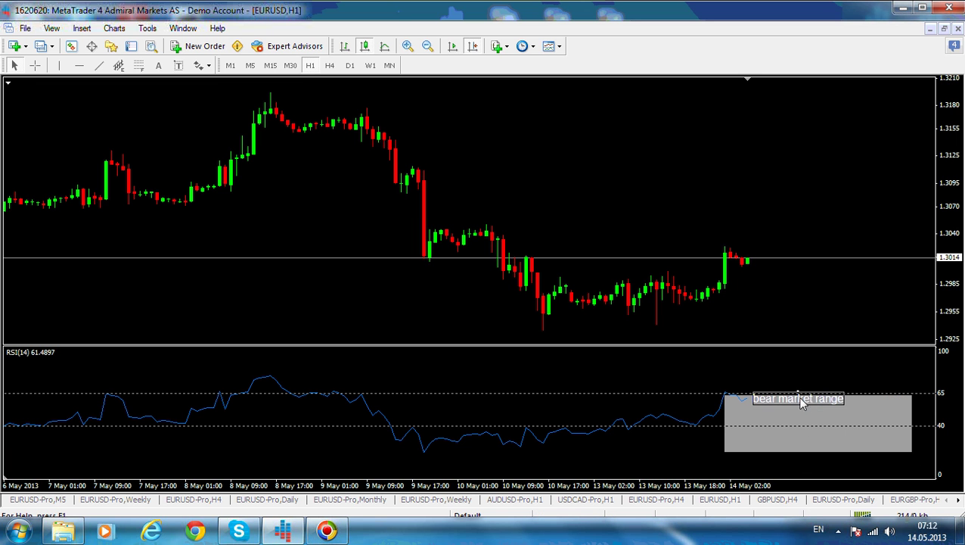
pyautogui.moveTo(798, 398); pyautogui.dragTo(827, 416)
pyautogui.click(808, 427)
pyautogui.doubleClick(823, 414)
pyautogui.click(829, 421)
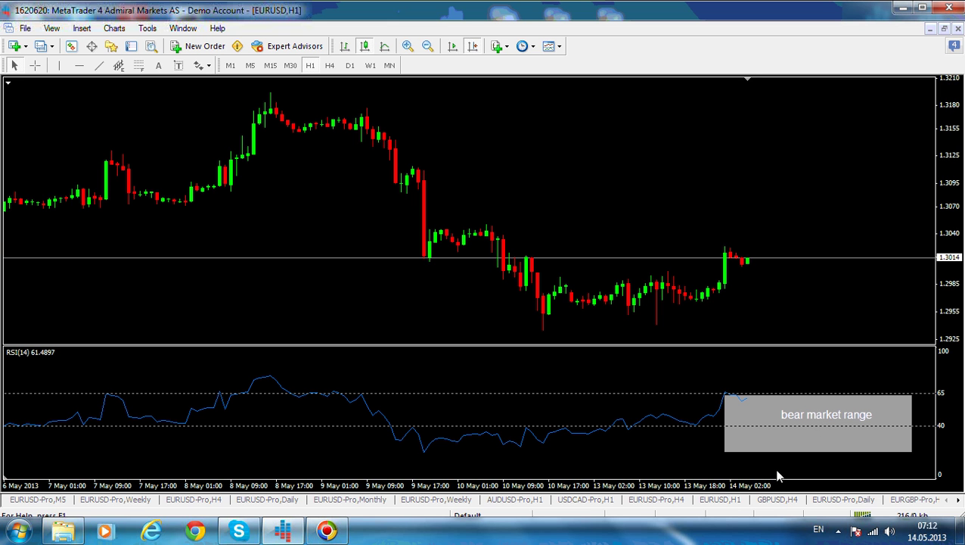
# - Draw a rectangle in the RSI window between the 65 and 40 levels, spanning about 7 May to 9 May
pyautogui.moveTo(295, 305); pyautogui.dragTo(466, 298)
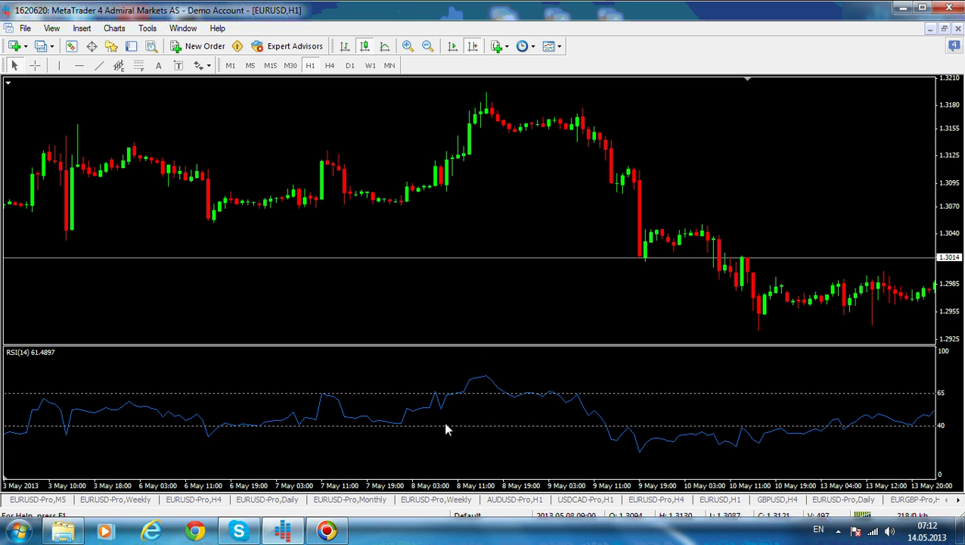
pyautogui.click(81, 31)
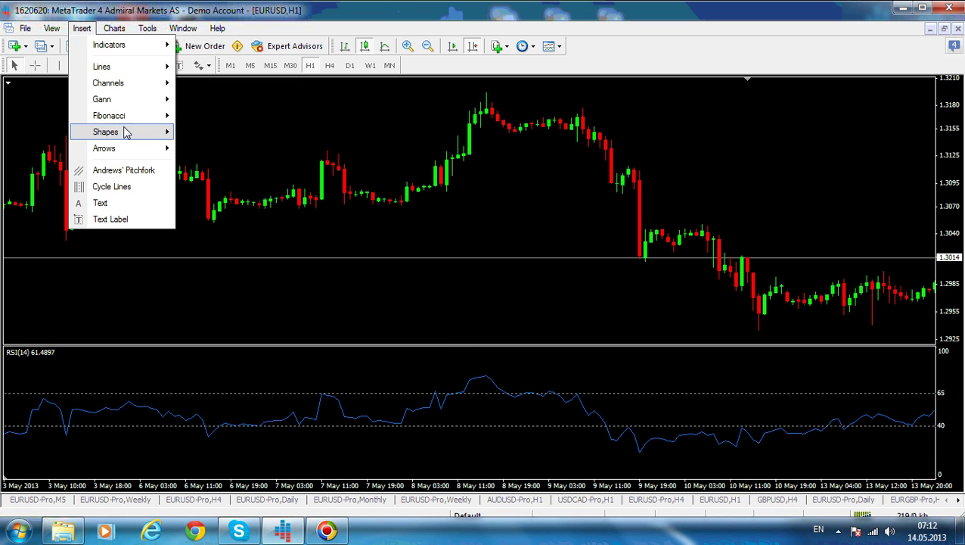
pyautogui.moveTo(144, 135)
pyautogui.click(225, 138)
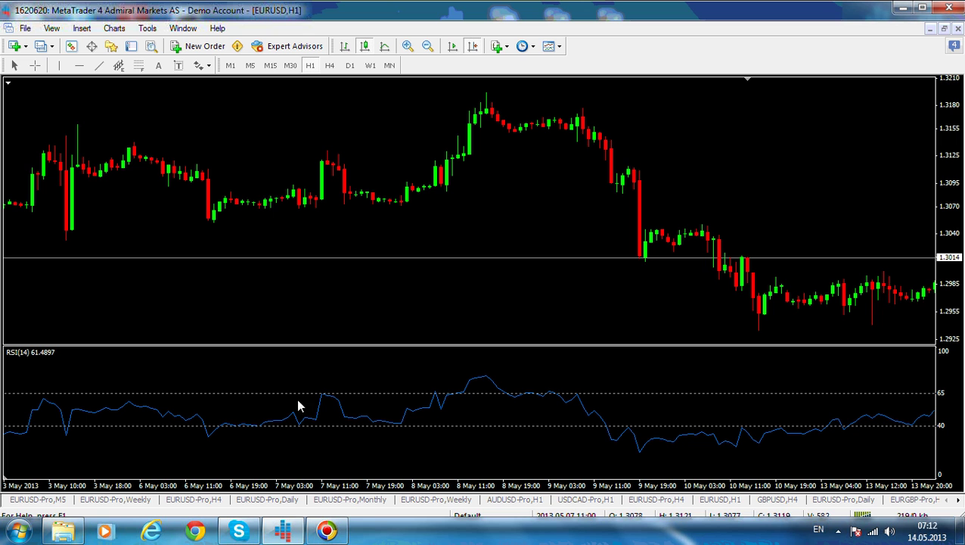
pyautogui.moveTo(265, 392); pyautogui.dragTo(548, 425)
# - Add the text "bull market range" to the RSI window and place it near the later end of the 7–9 May rectangle
pyautogui.click(158, 65)
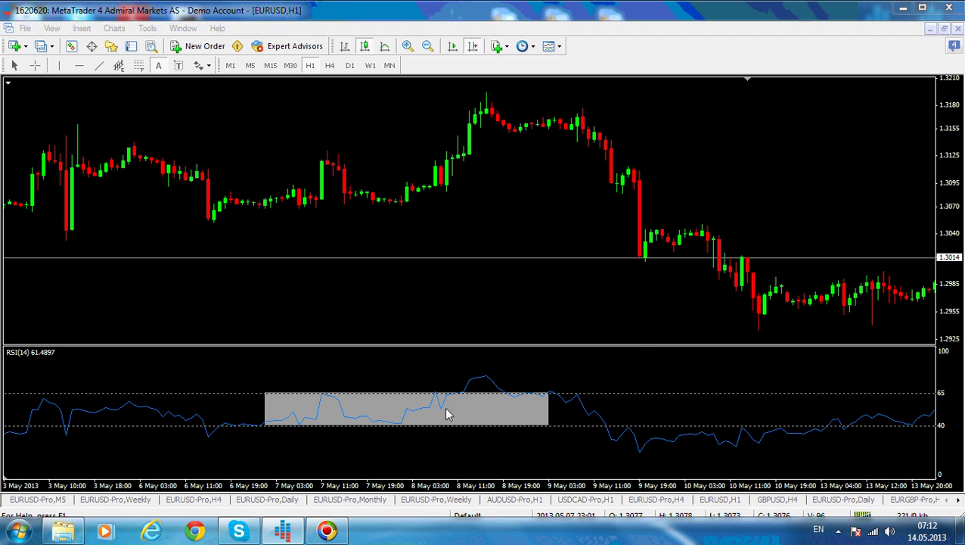
pyautogui.click(448, 411)
pyautogui.press('Tab')
pyautogui.write('bull market range')
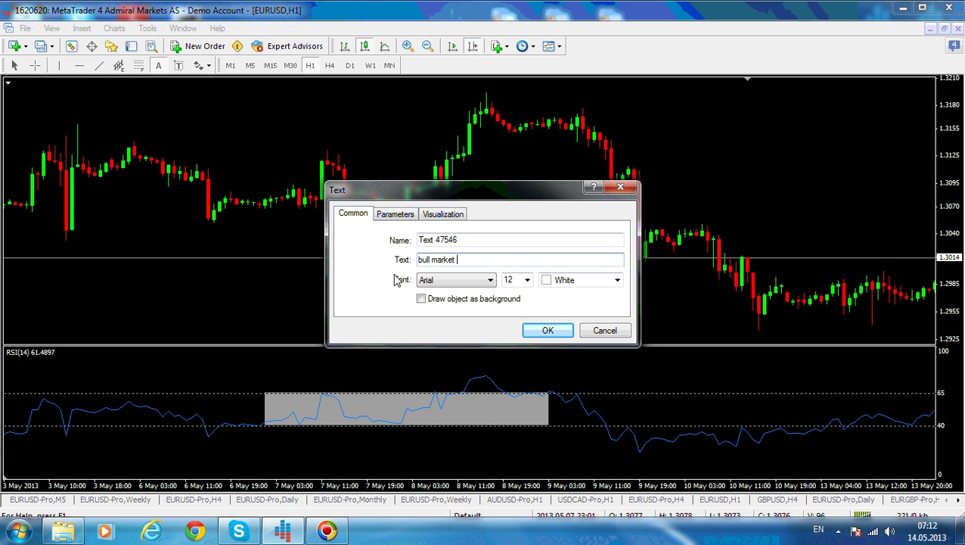
pyautogui.click(548, 331)
pyautogui.moveTo(386, 422); pyautogui.dragTo(504, 414)
pyautogui.moveTo(831, 210); pyautogui.dragTo(613, 200)
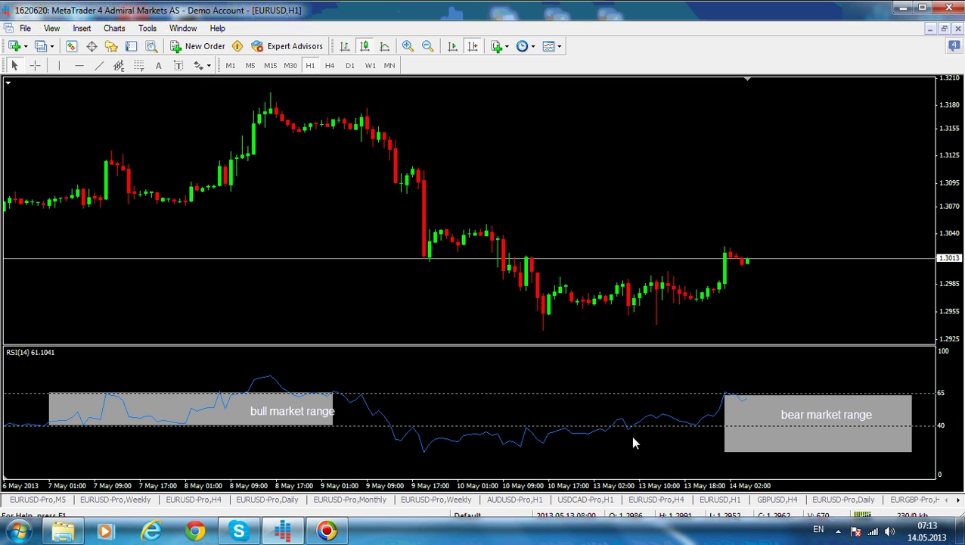
pyautogui.moveTo(698, 431)
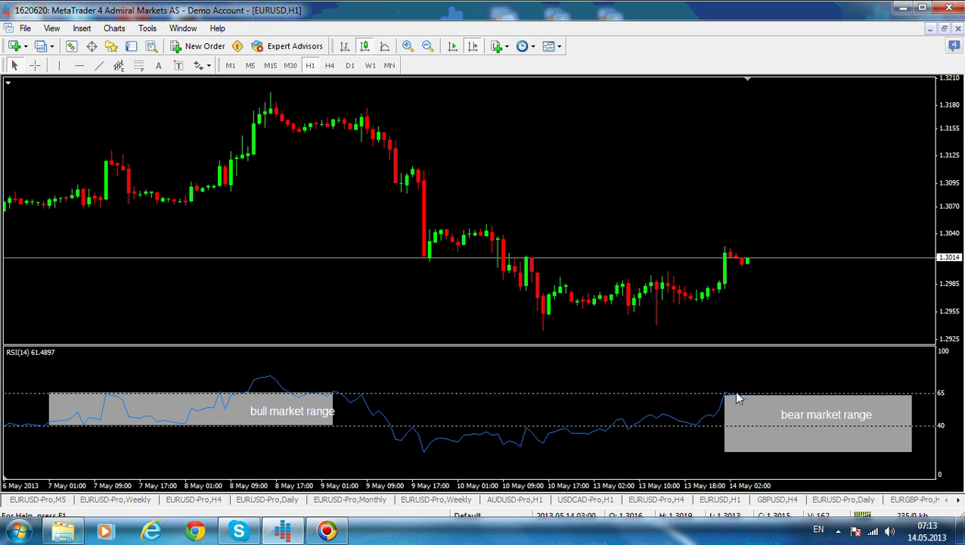
pyautogui.moveTo(738, 398)
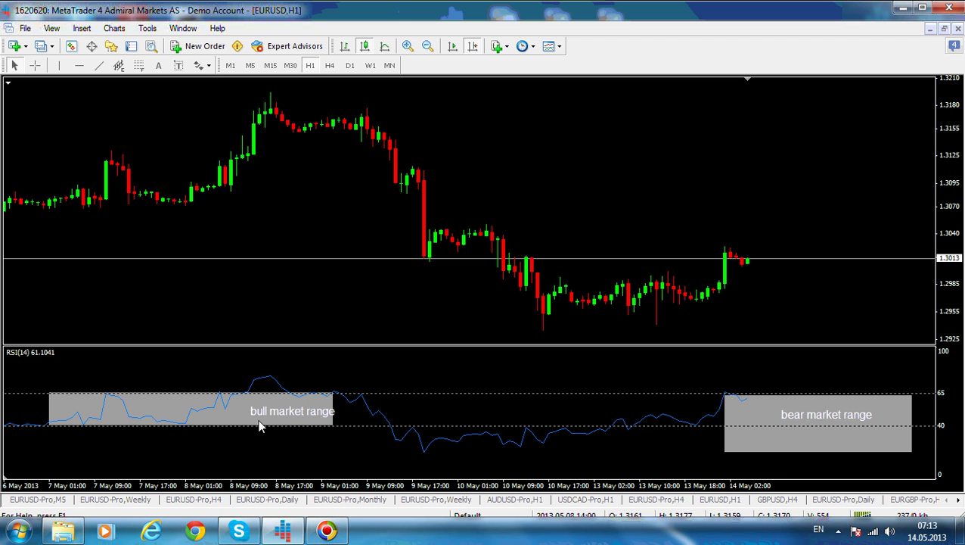
pyautogui.moveTo(241, 231); pyautogui.dragTo(333, 247)
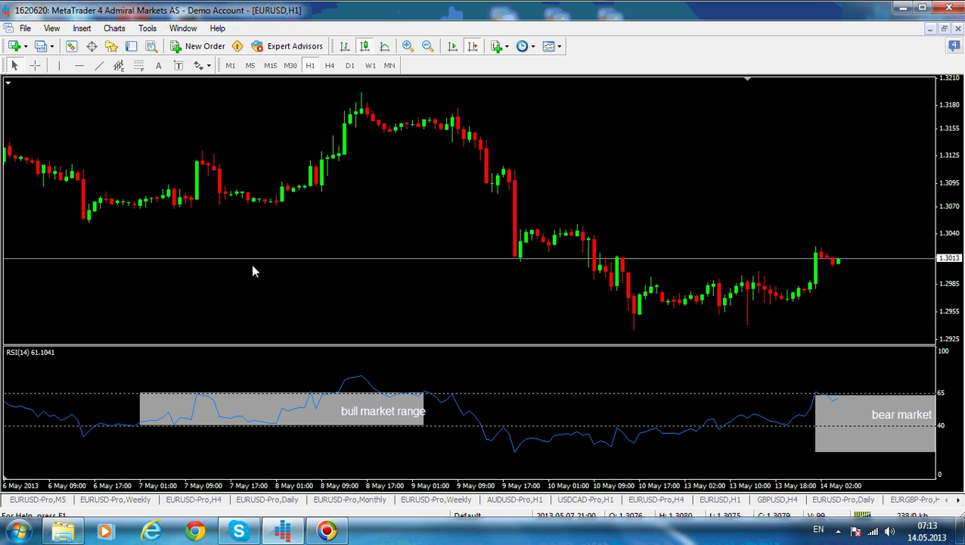
pyautogui.moveTo(253, 271); pyautogui.dragTo(185, 276)
pyautogui.moveTo(594, 251); pyautogui.dragTo(420, 251)
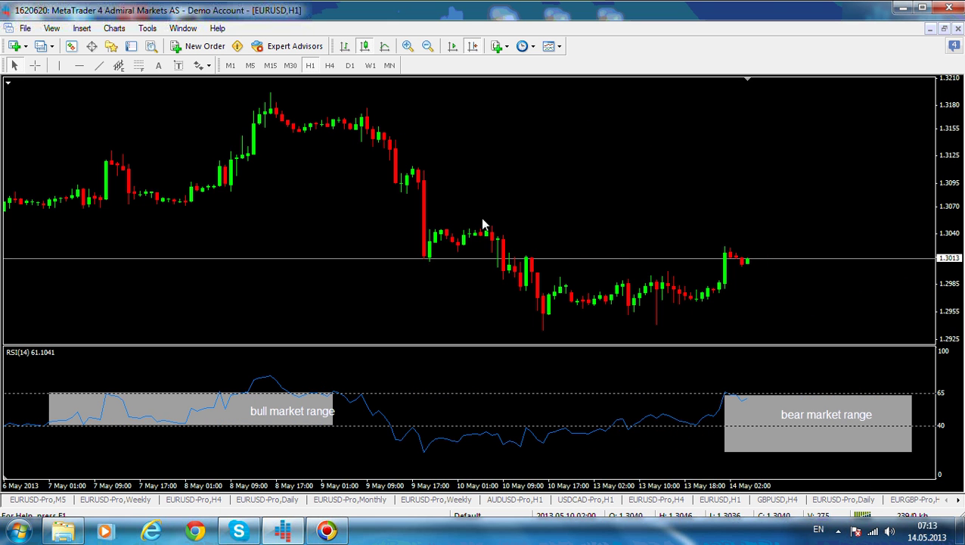